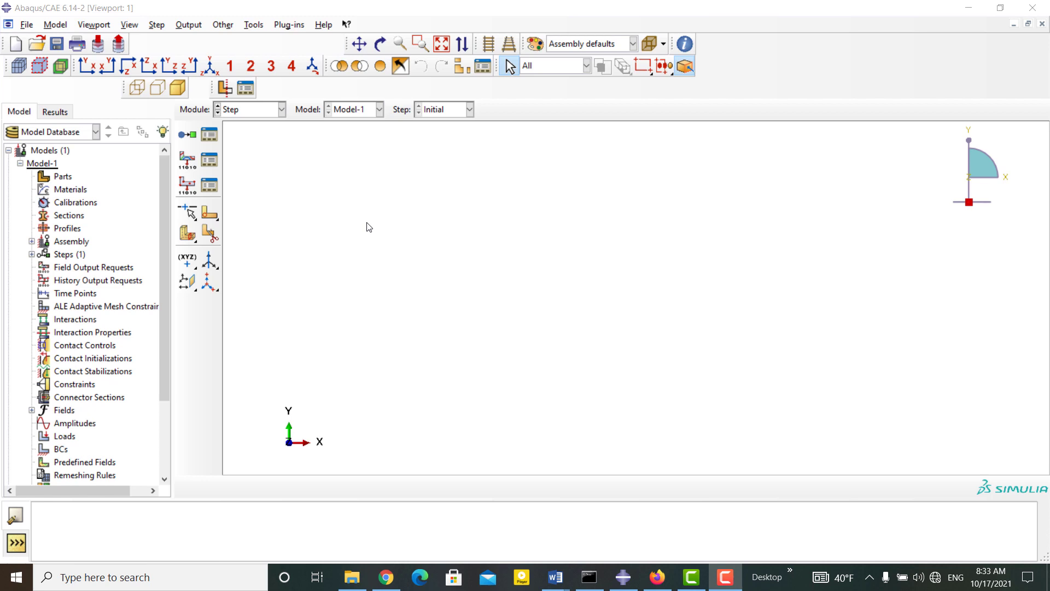
- Create Step-1 as a Dynamic, Explicit step with time period 1 and view its incrementation settings
click(189, 135)
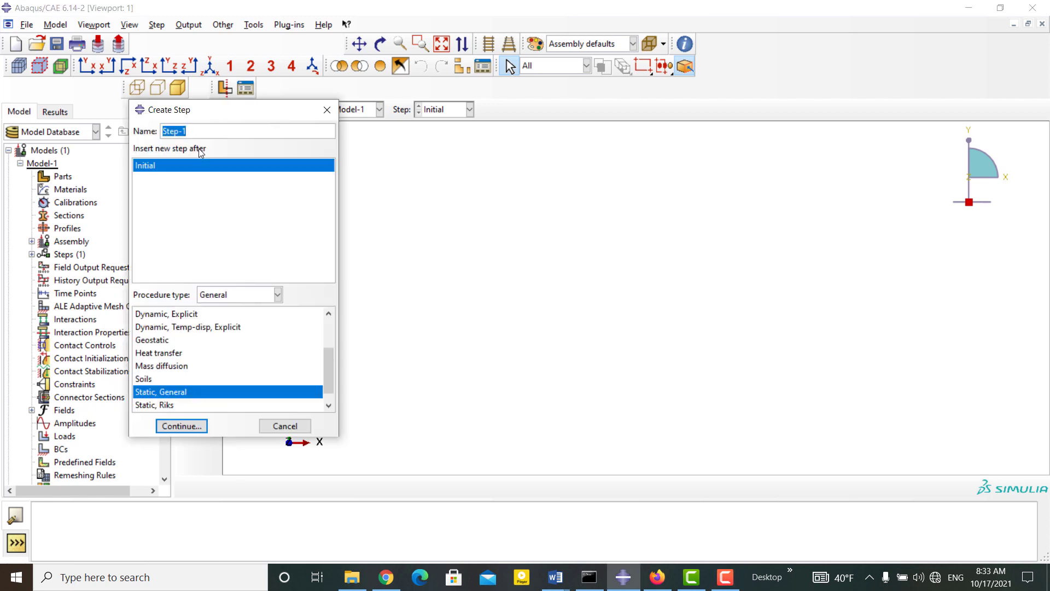
click(166, 314)
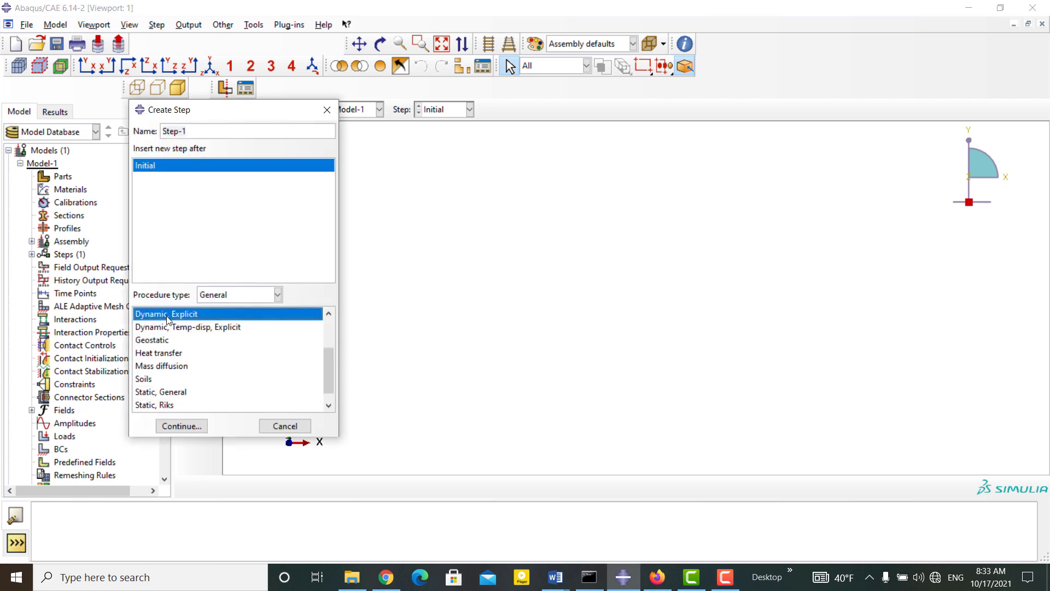
click(188, 426)
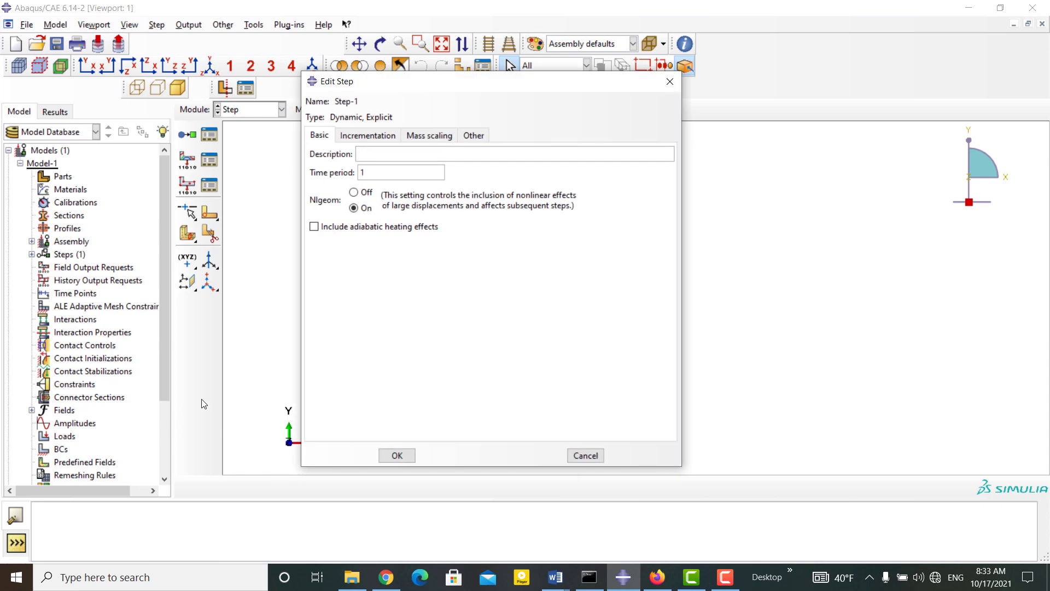
double_click(359, 172)
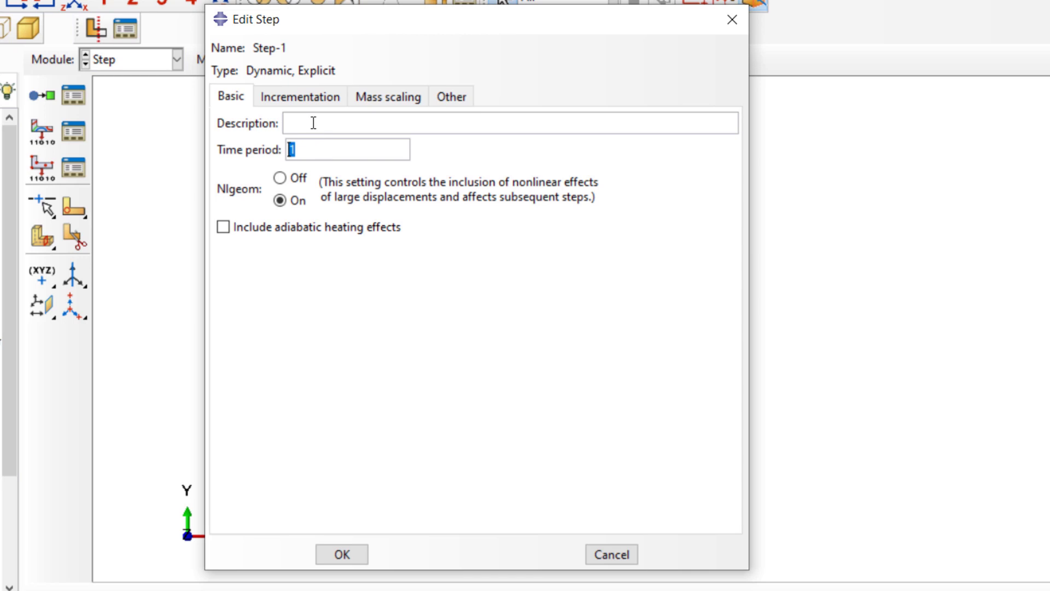
click(295, 98)
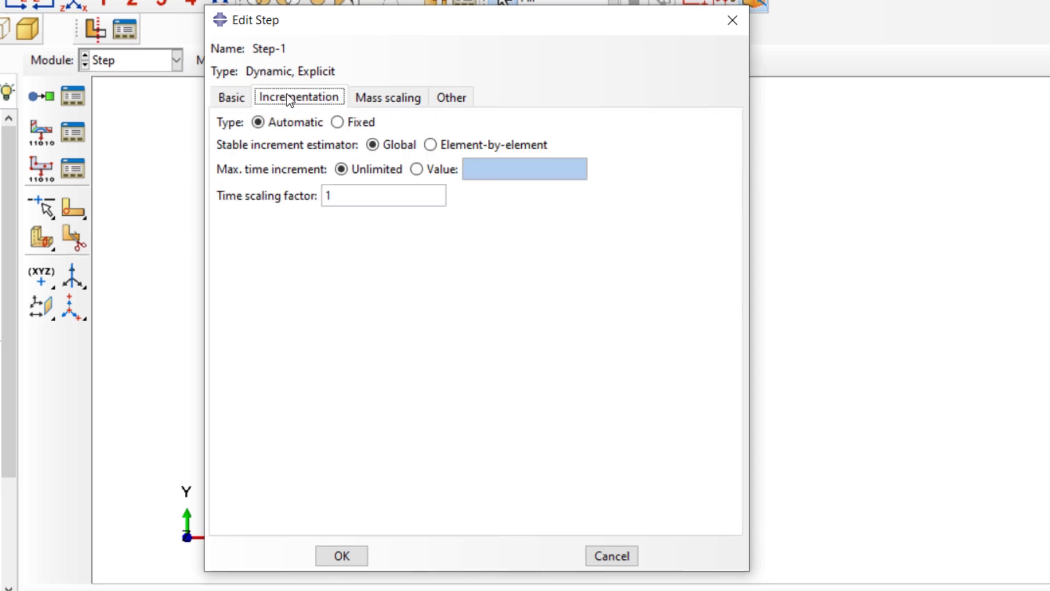
- Try Fixed incrementation with a user-defined increment, then the element-by-element estimator, with time scaling factor 1
click(356, 122)
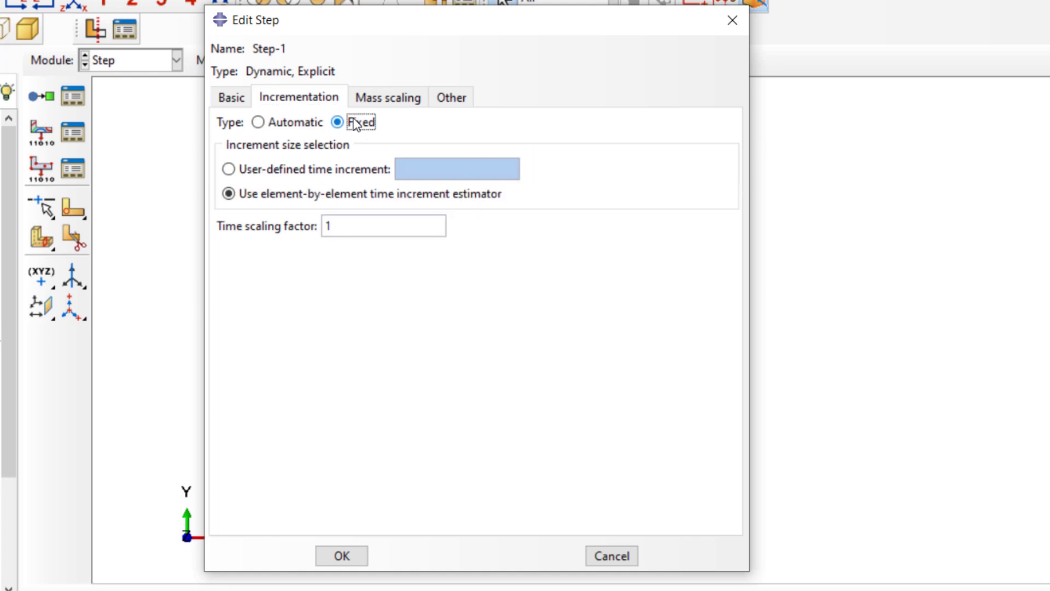
click(249, 170)
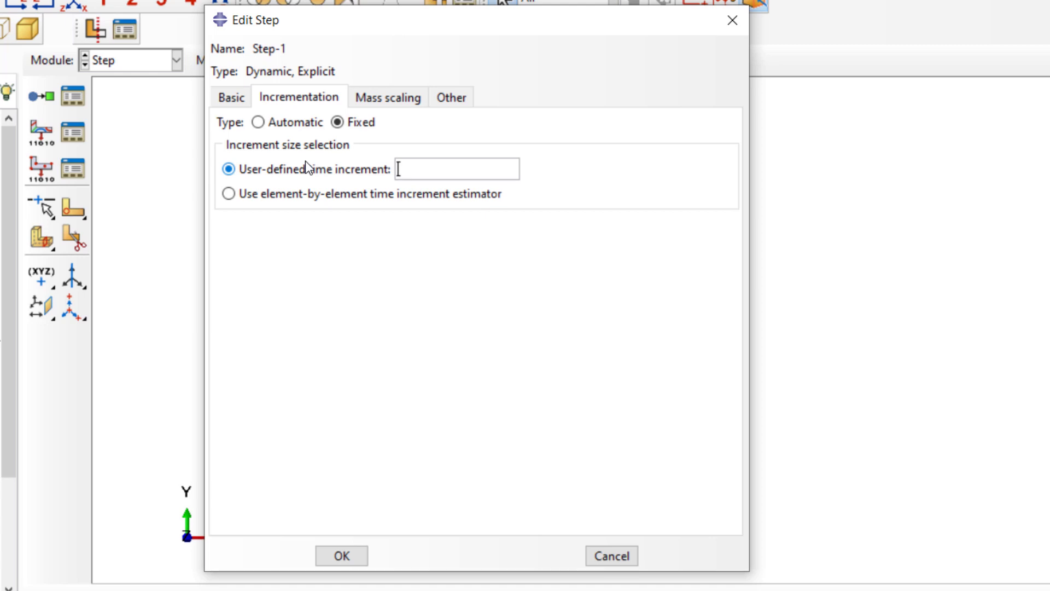
click(230, 194)
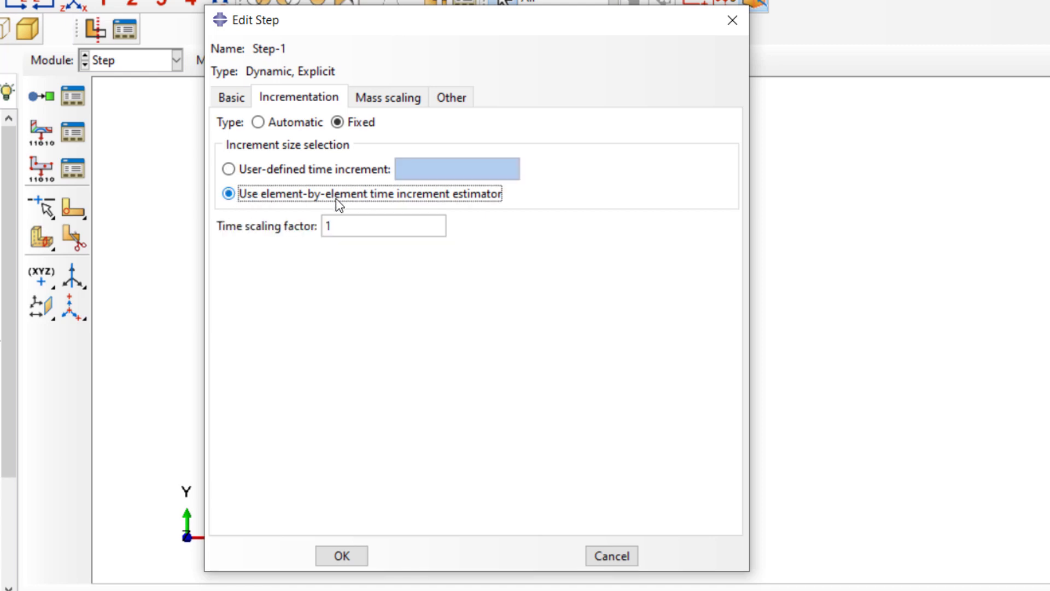
double_click(327, 225)
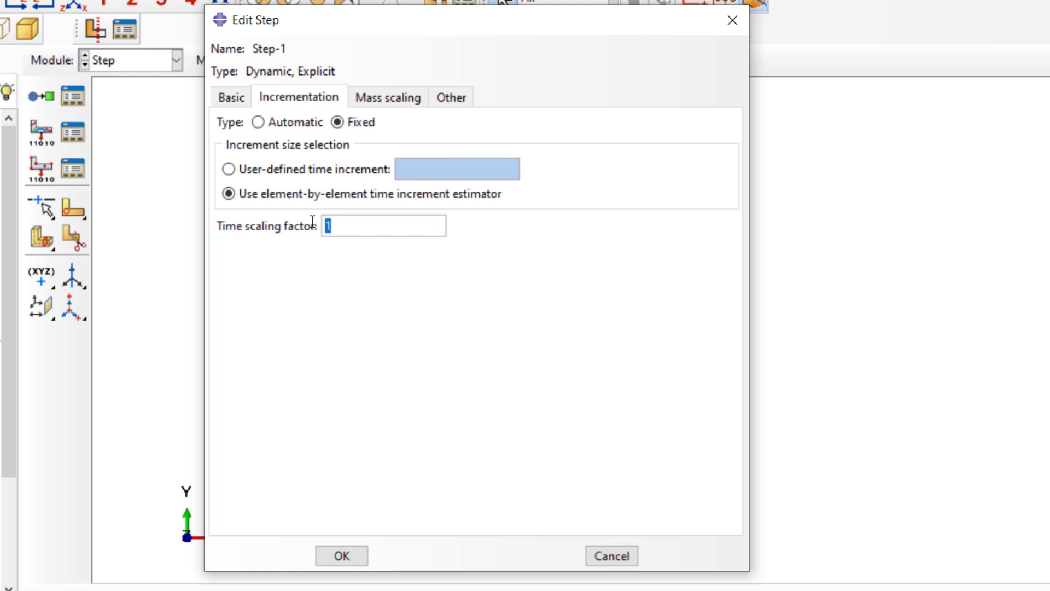
- Restore Automatic incrementation using the Global stable increment estimator and an unlimited maximum time increment
click(258, 122)
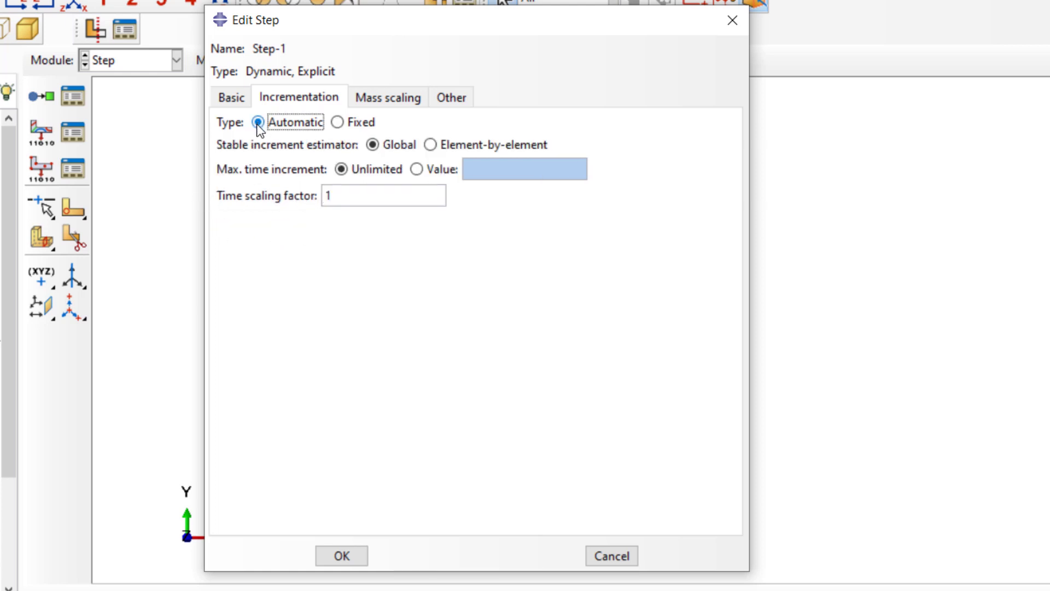
click(430, 145)
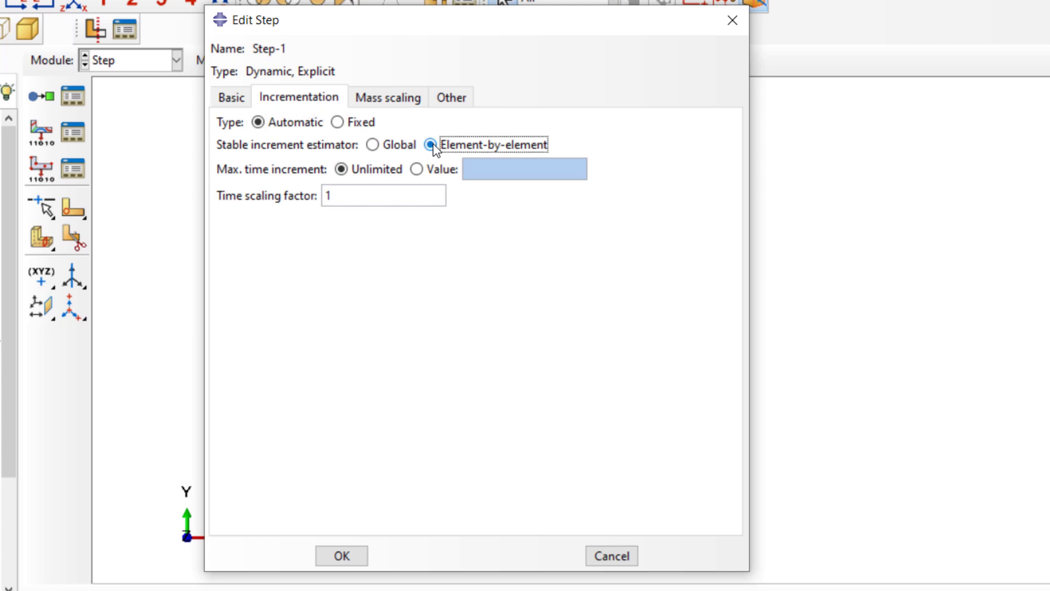
click(373, 146)
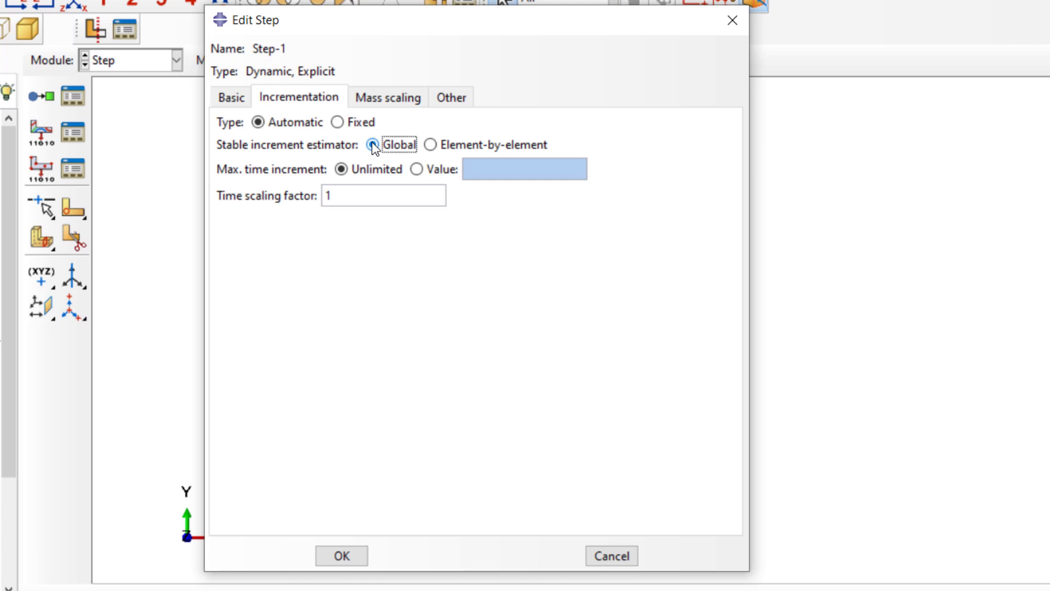
click(372, 143)
click(416, 169)
click(341, 169)
double_click(329, 196)
- Switch Step-1's mass scaling from previous-step definitions to 'Use scaling definitions below'
click(375, 98)
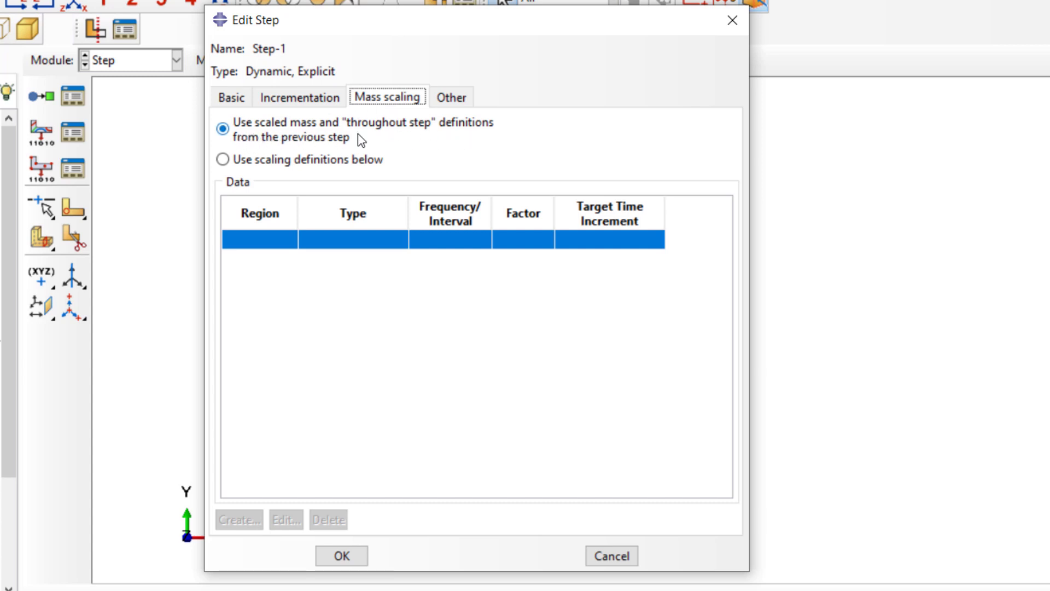
click(224, 162)
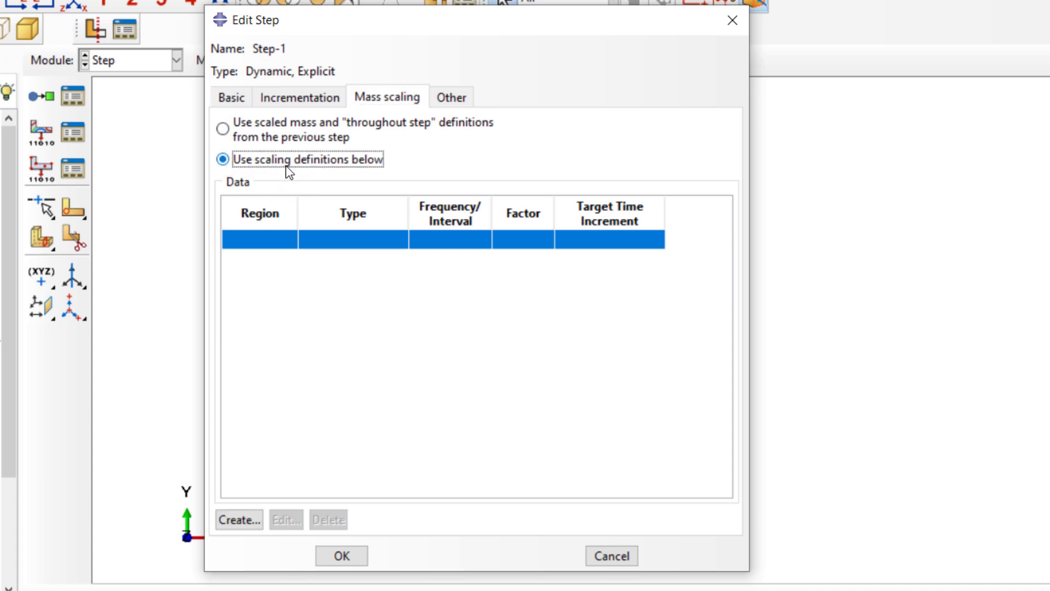
- Add a semi-automatic mass scaling definition on the whole model, applied at the beginning of the step
click(238, 521)
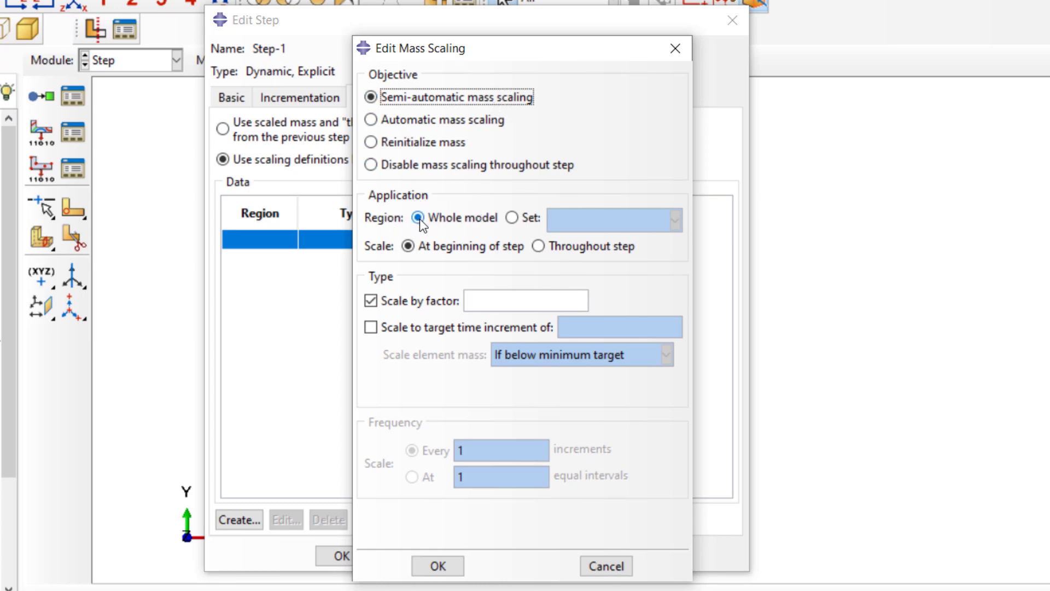
click(512, 217)
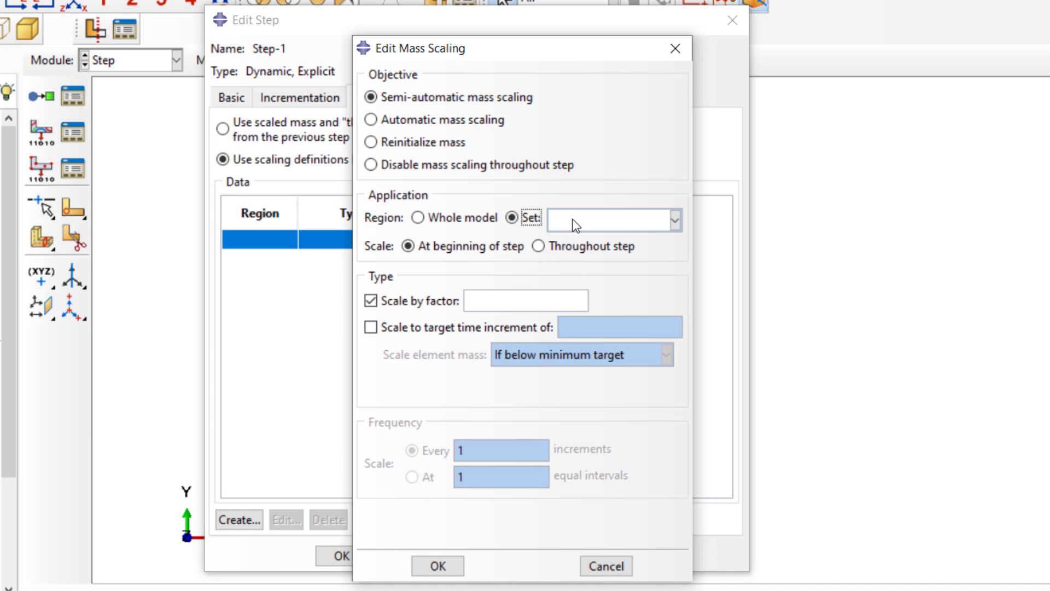
click(575, 224)
click(524, 226)
click(418, 219)
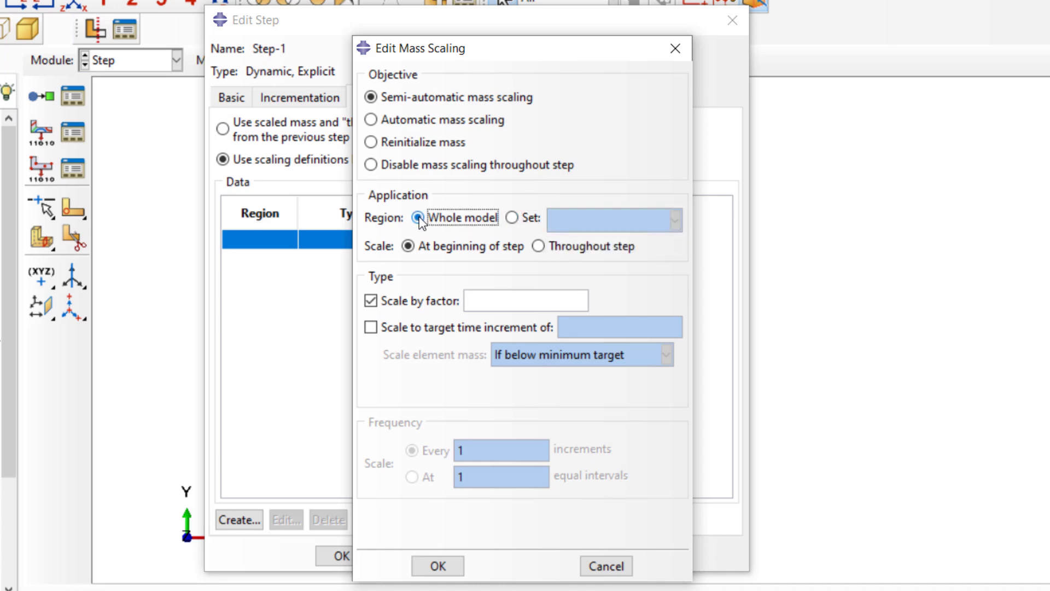
click(541, 249)
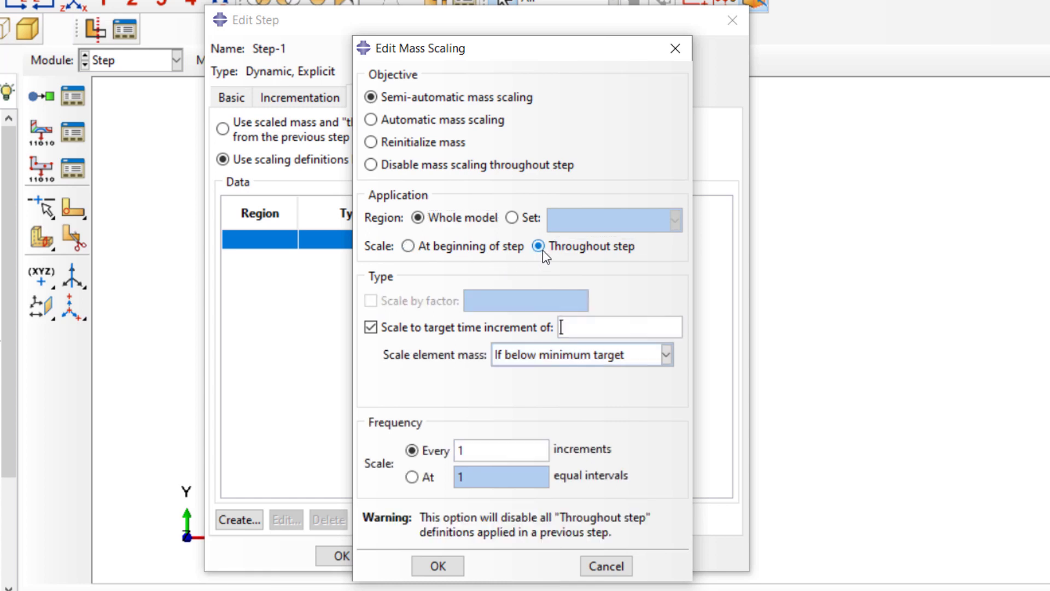
click(407, 246)
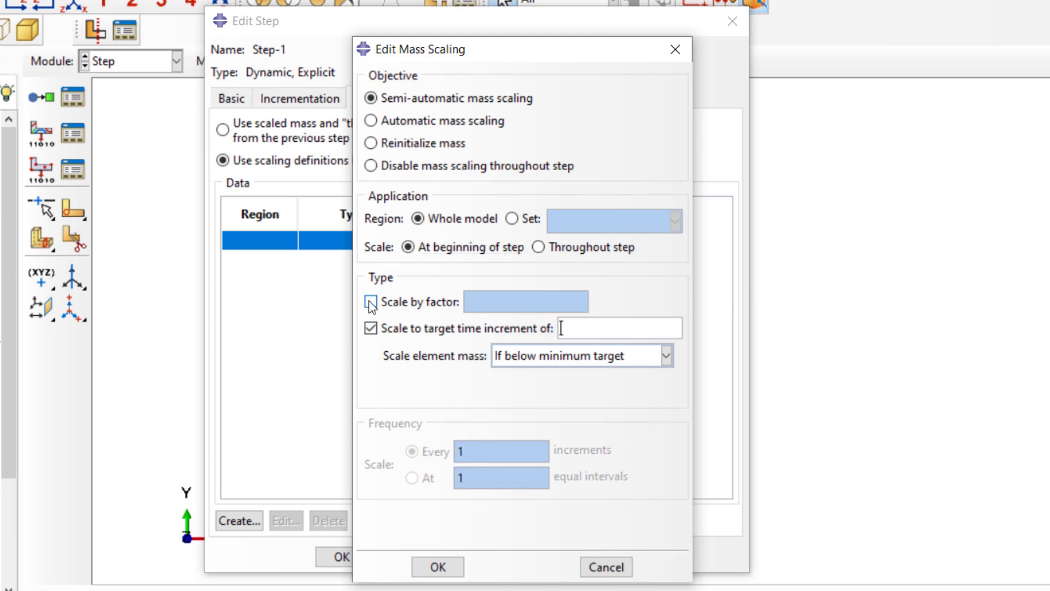
- Enable both Scale by factor and Scale to target time increment, and review the element mass scaling choices
click(371, 302)
click(372, 328)
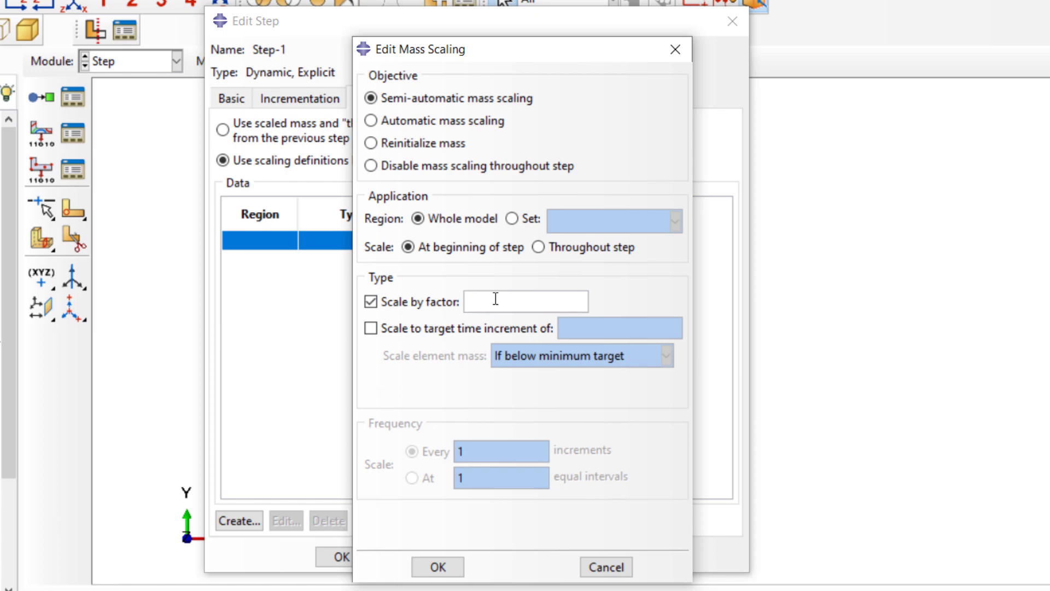
click(371, 329)
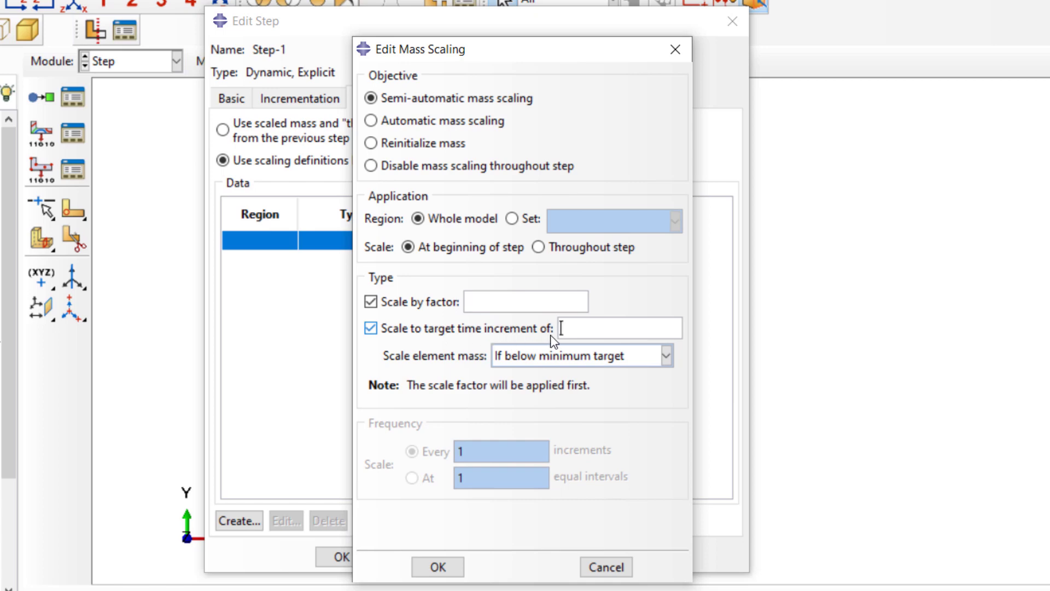
click(666, 356)
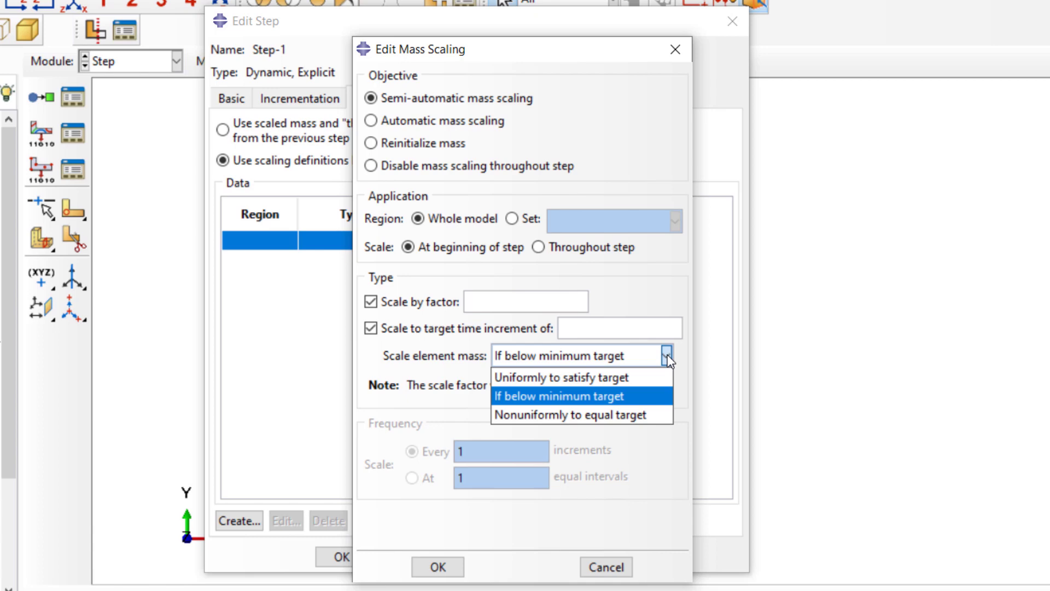
- Change the mass scaling objective to Automatic mass scaling throughout the step
click(371, 301)
click(372, 121)
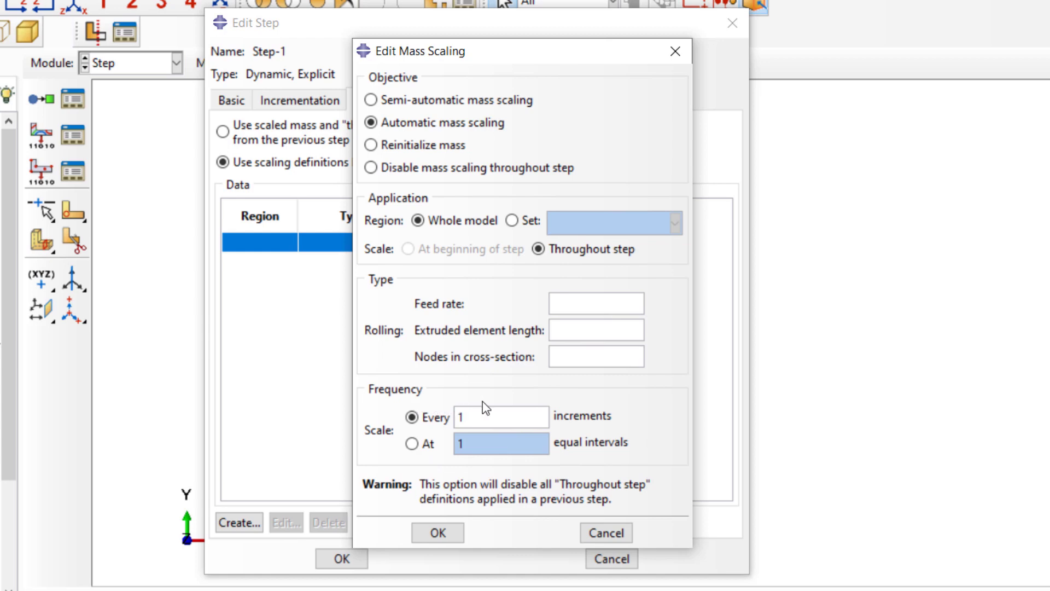
- Try Reinitialize mass, then set the objective to Disable mass scaling throughout step
click(371, 145)
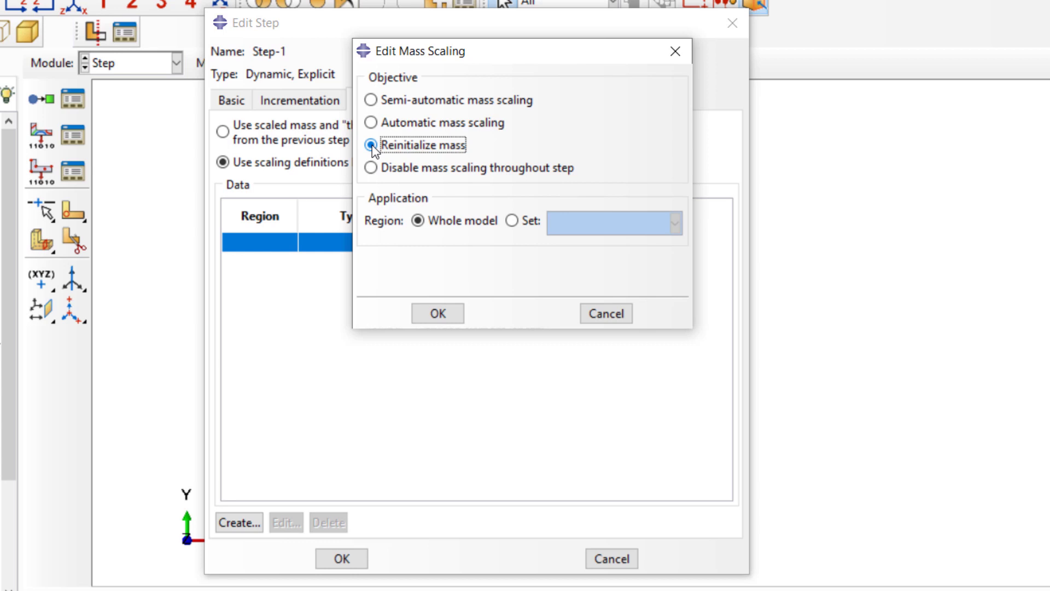
click(372, 168)
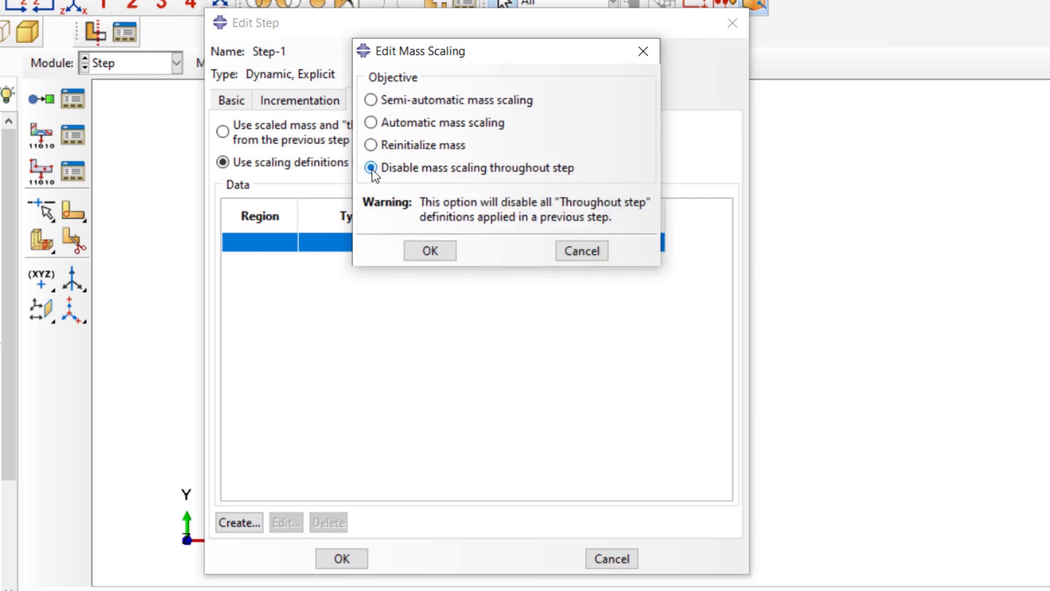